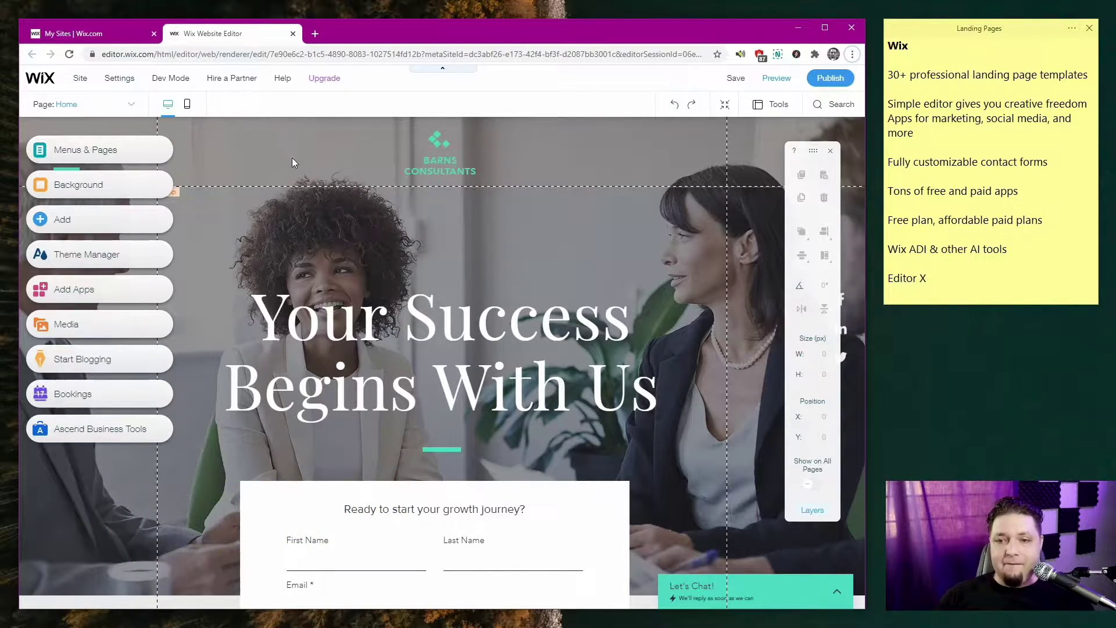
- Insert 'eee' after 'Your' so the hero heading reads 'Youreee Success Begins With Us'
left_click(333, 213)
left_click(338, 311)
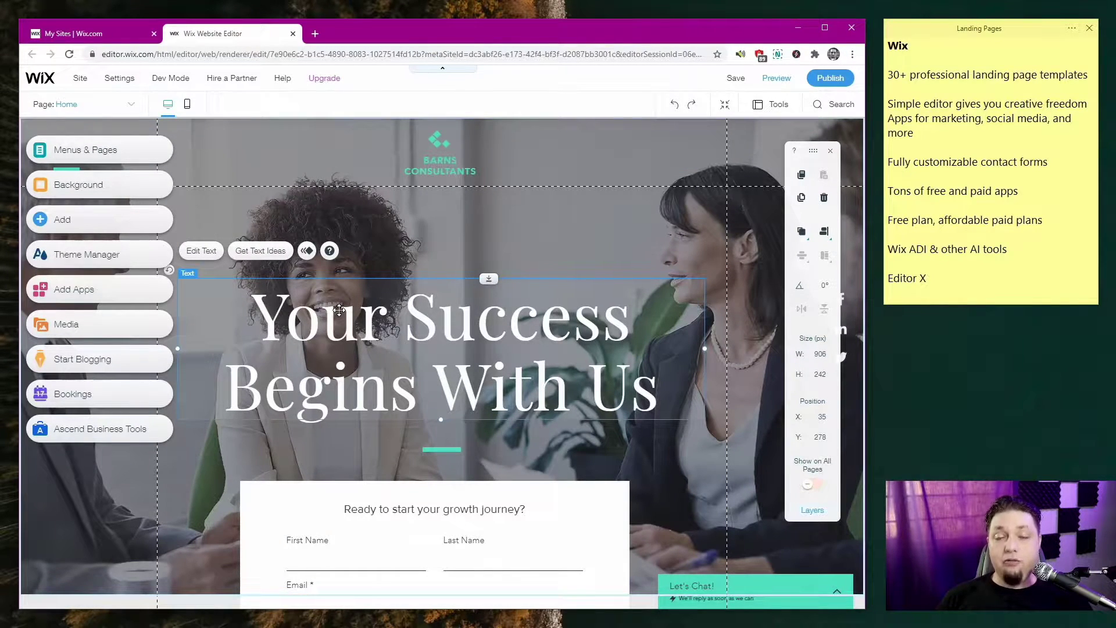
double_click(347, 317)
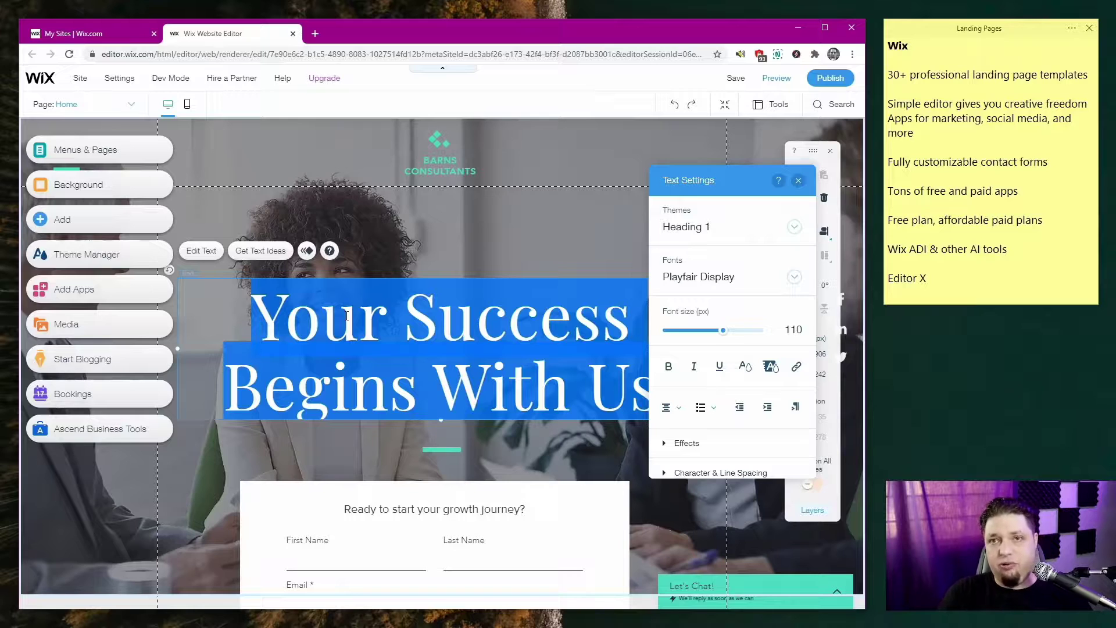
double_click(477, 278)
left_click(380, 287)
left_click(377, 274)
left_click(384, 317)
double_click(384, 316)
left_click(386, 316)
type("eee")
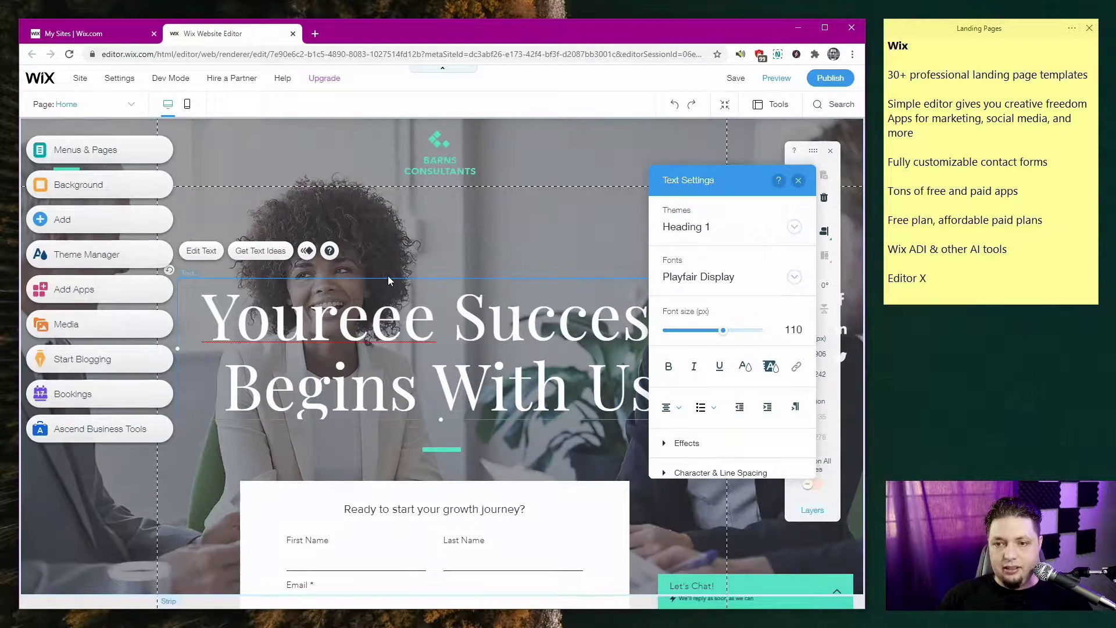
left_click(386, 277)
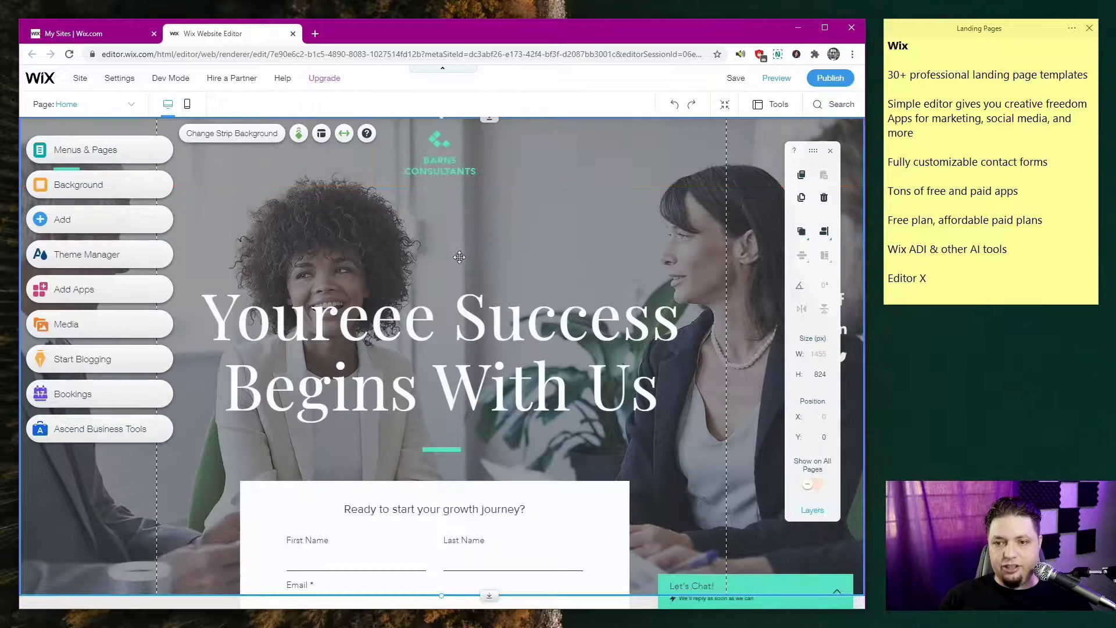
left_click(433, 280)
left_click_drag(188, 273, 357, 276)
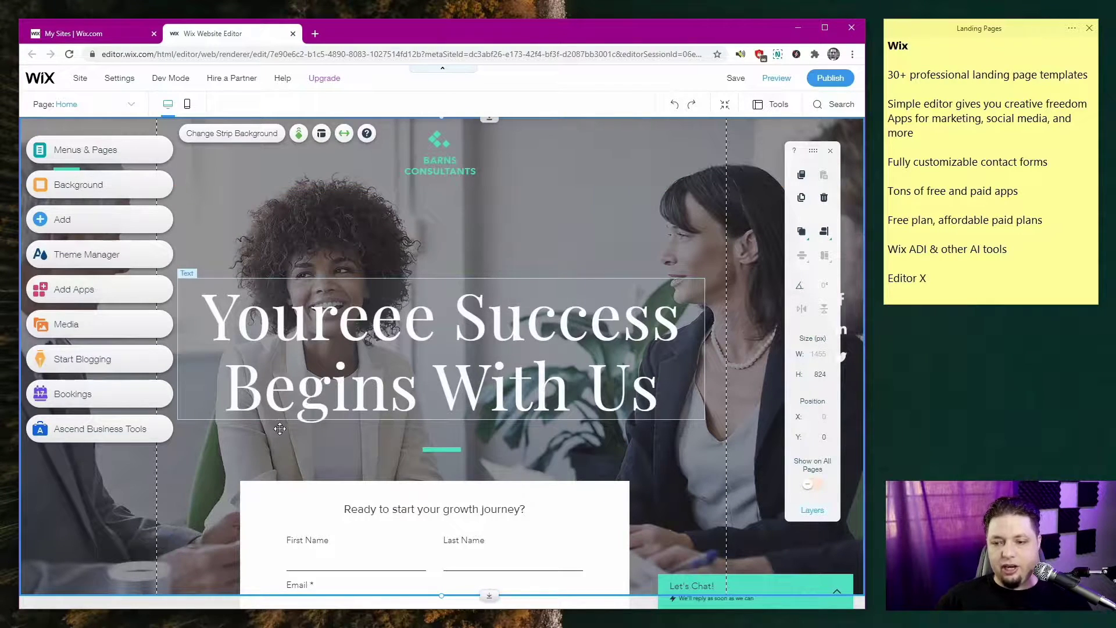
right_click(372, 452)
left_click(299, 440)
scroll(163, 467, "down", 8)
scroll(151, 523, "down", 3)
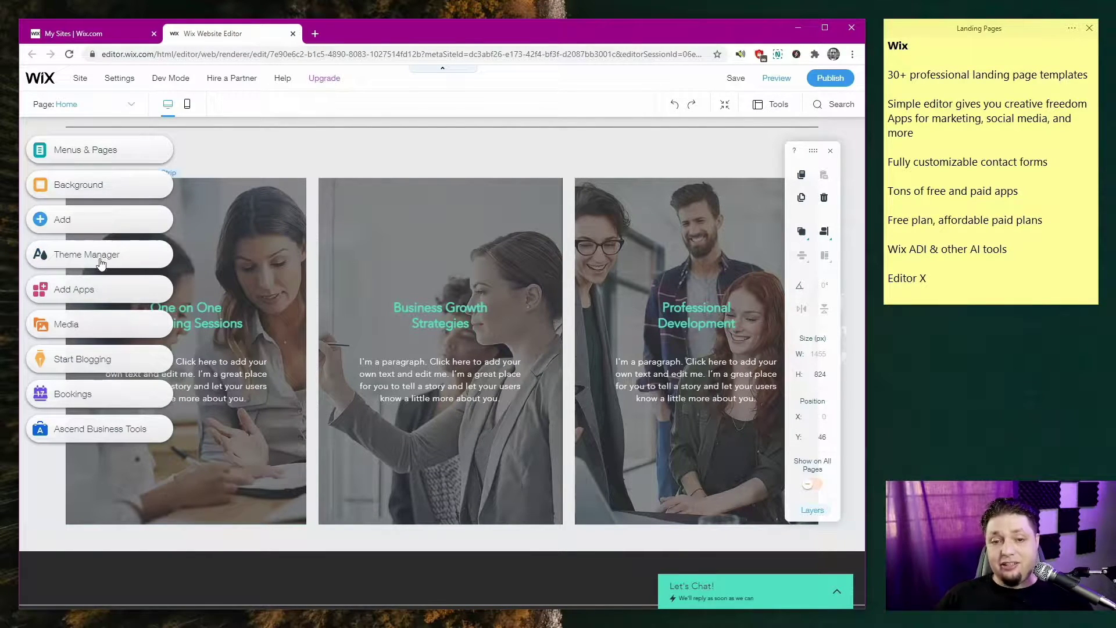
- Open the App Market from Add Apps and browse listings like Wix Forms & Payments and Social Stream
left_click(98, 295)
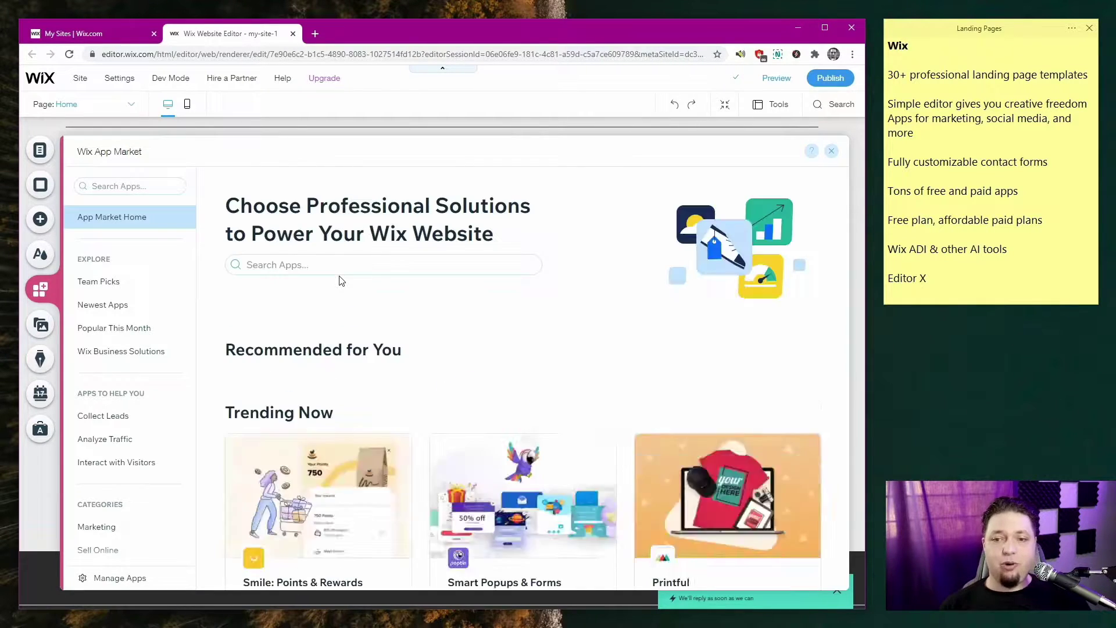
scroll(305, 314, "down", 15)
scroll(304, 336, "down", 20)
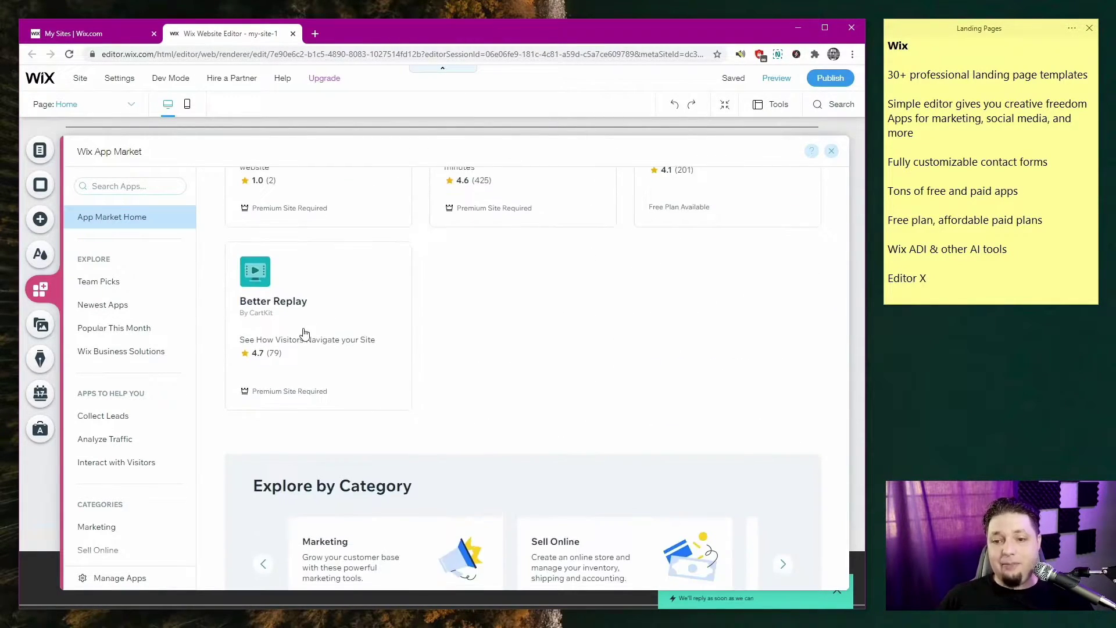
scroll(305, 334, "down", 7)
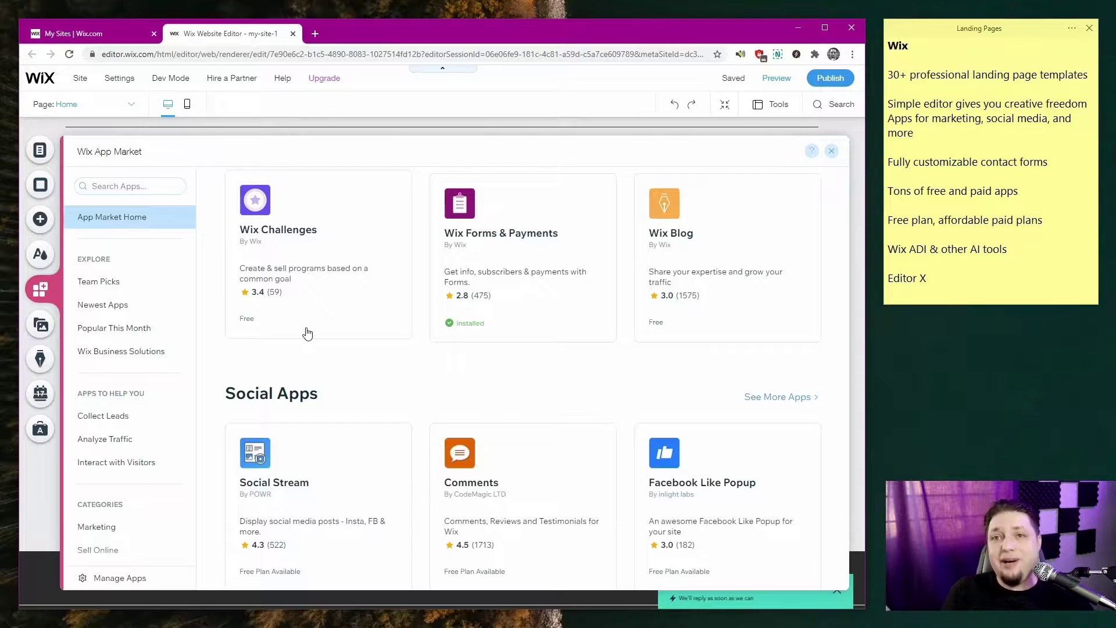
left_click(831, 151)
left_click(520, 149)
left_click(639, 311)
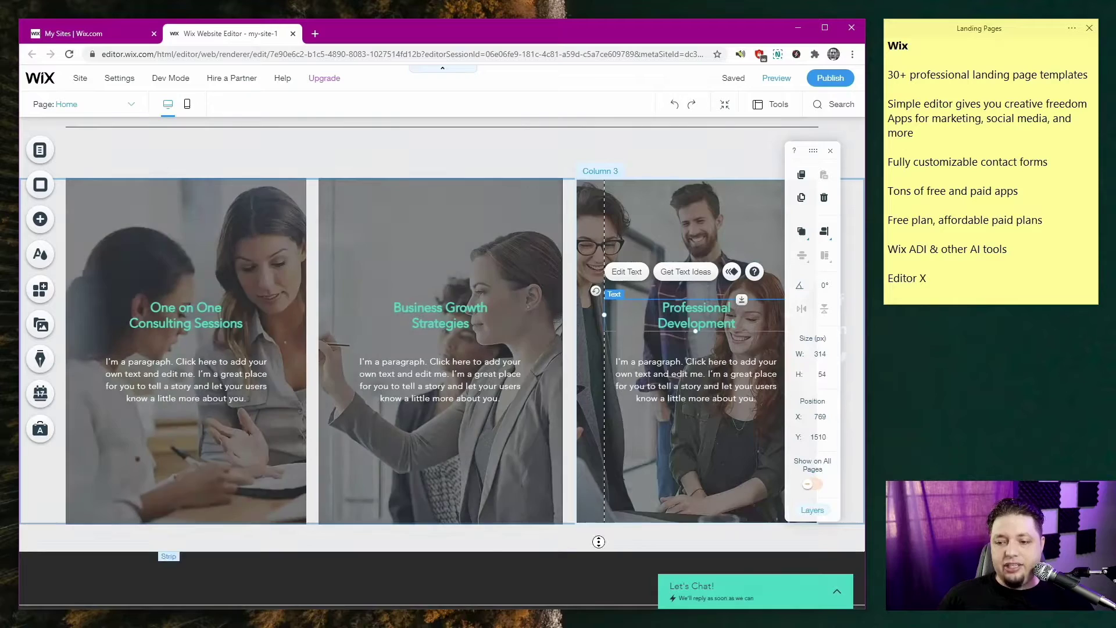
left_click(598, 539)
left_click_drag(835, 477, 838, 143)
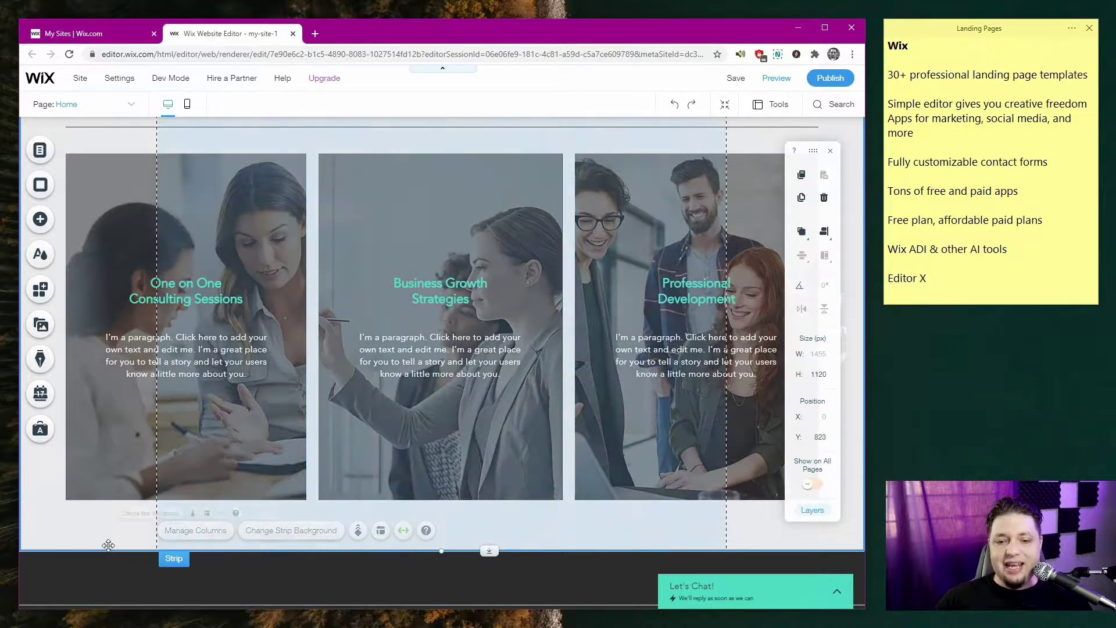
left_click(102, 578)
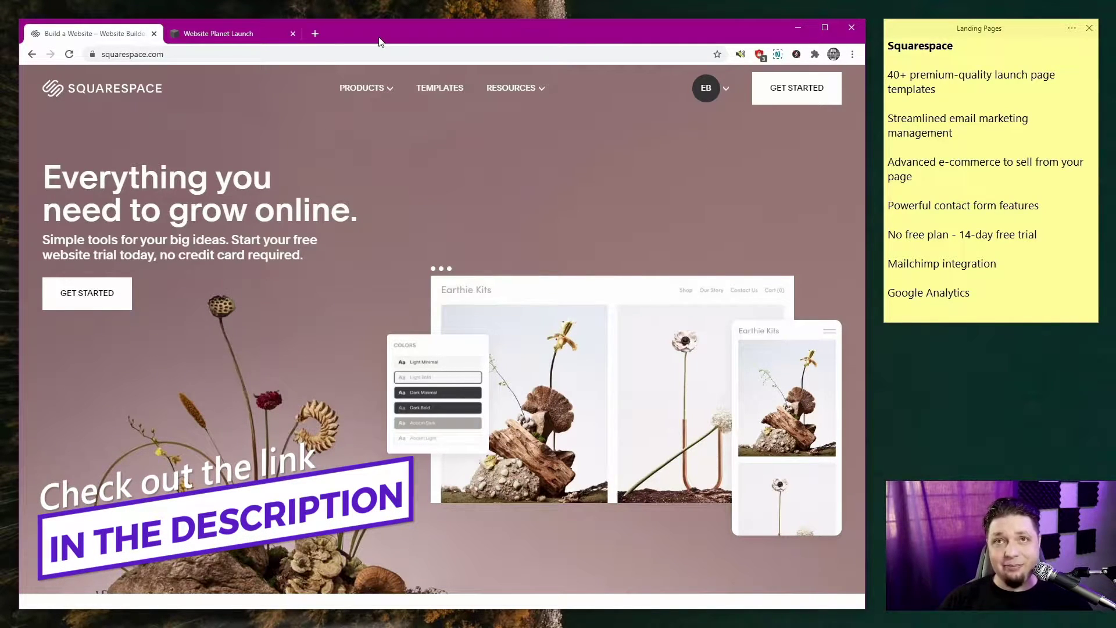
- Scroll down the Squarespace homepage to the 'Turn your ideas into reality' template section
scroll(326, 102, "down", 10)
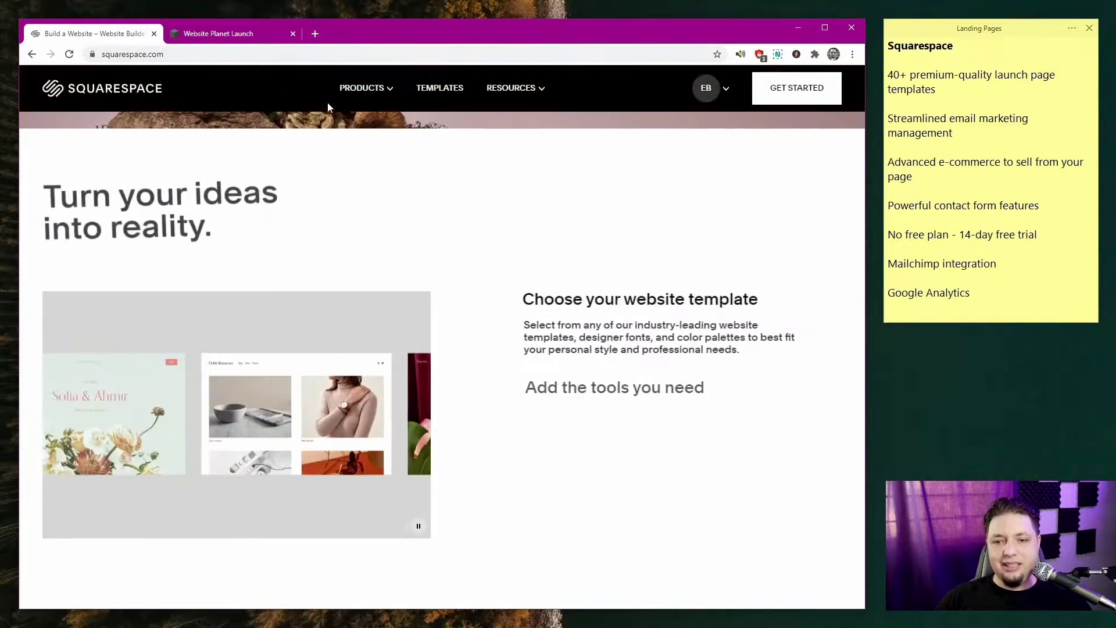
scroll(372, 136, "down", 6)
- Open the Website Planet Launch page for editing and try repositioning its Intro text block
left_click(239, 36)
left_click(239, 90)
left_click(446, 276)
scroll(407, 261, "down", 8)
left_click(478, 293)
left_click_drag(492, 253, 308, 261)
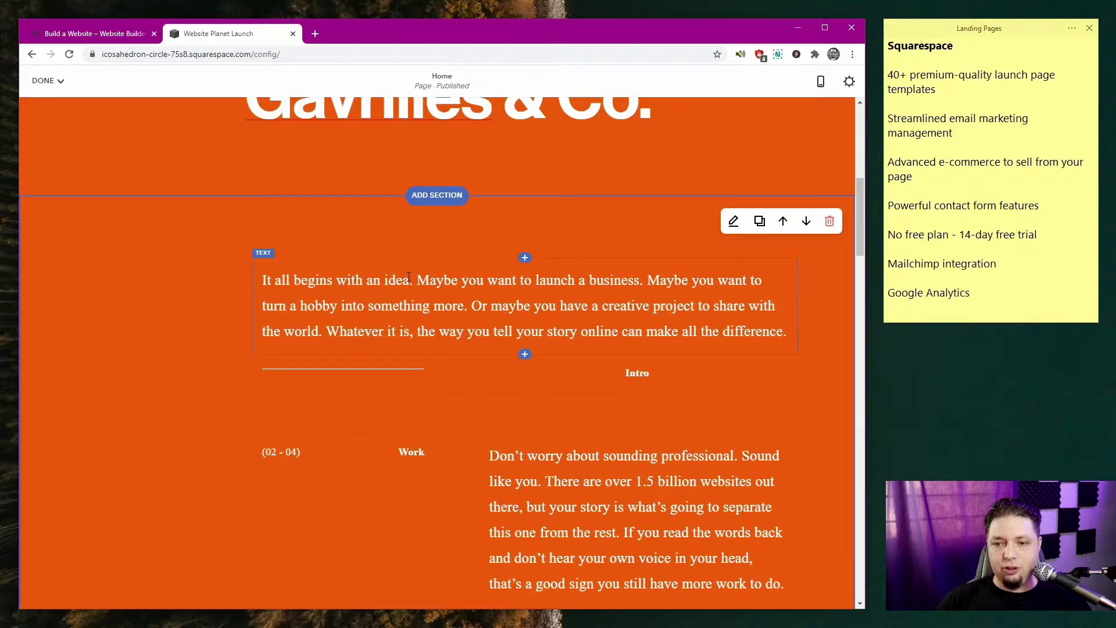
scroll(643, 230, "up", 8)
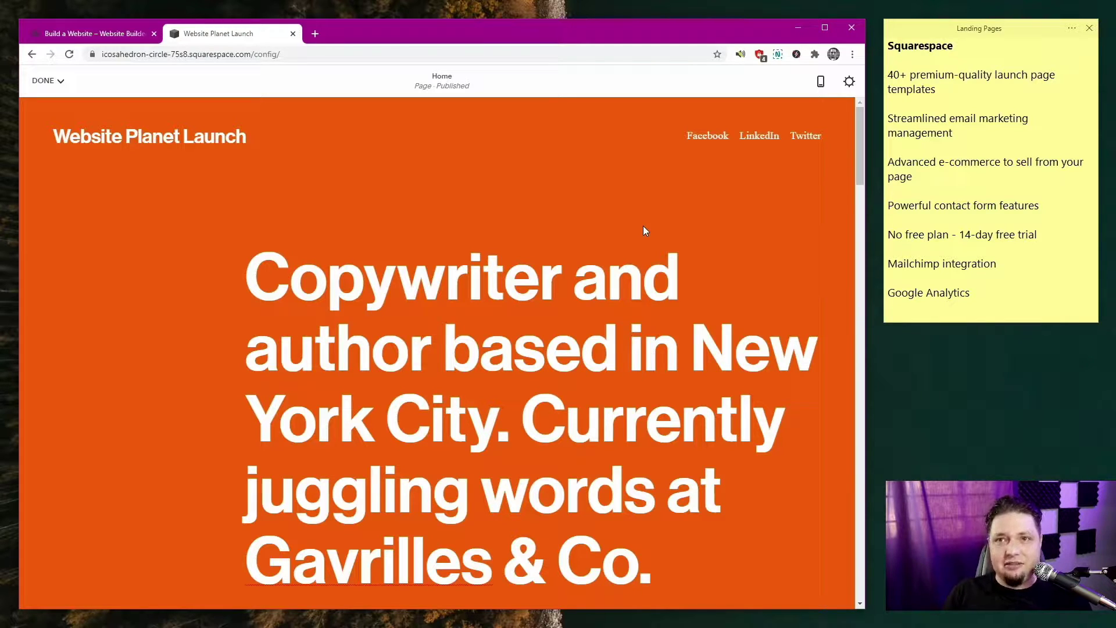
scroll(645, 257, "down", 10)
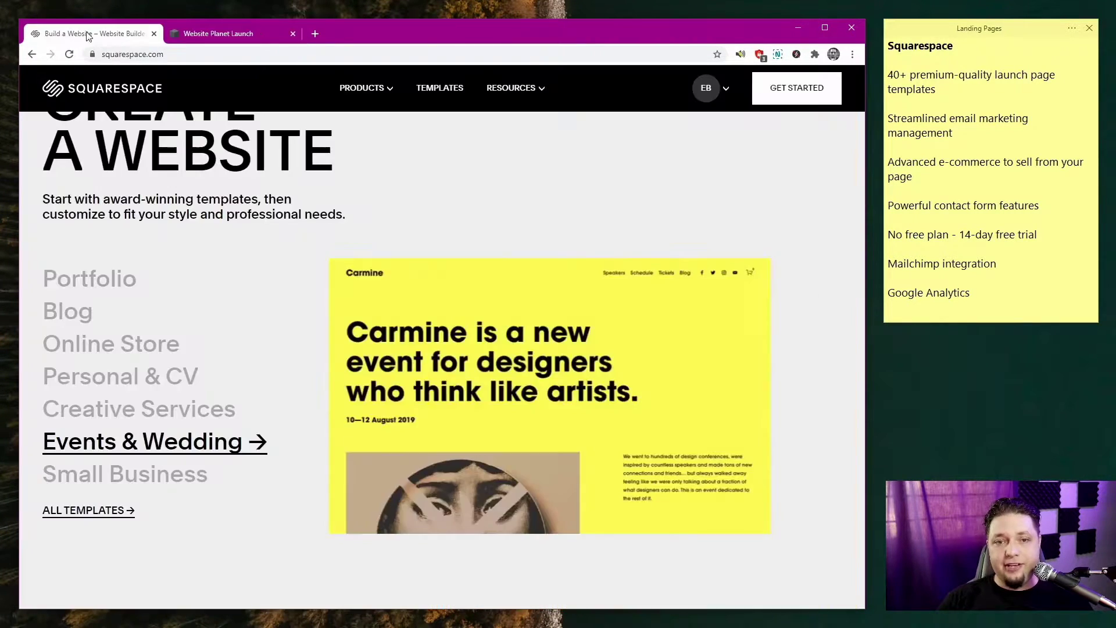
- Save the page changes via DONE > Save and exit the page editor
left_click(93, 34)
left_click(218, 34)
mouse_move(52, 87)
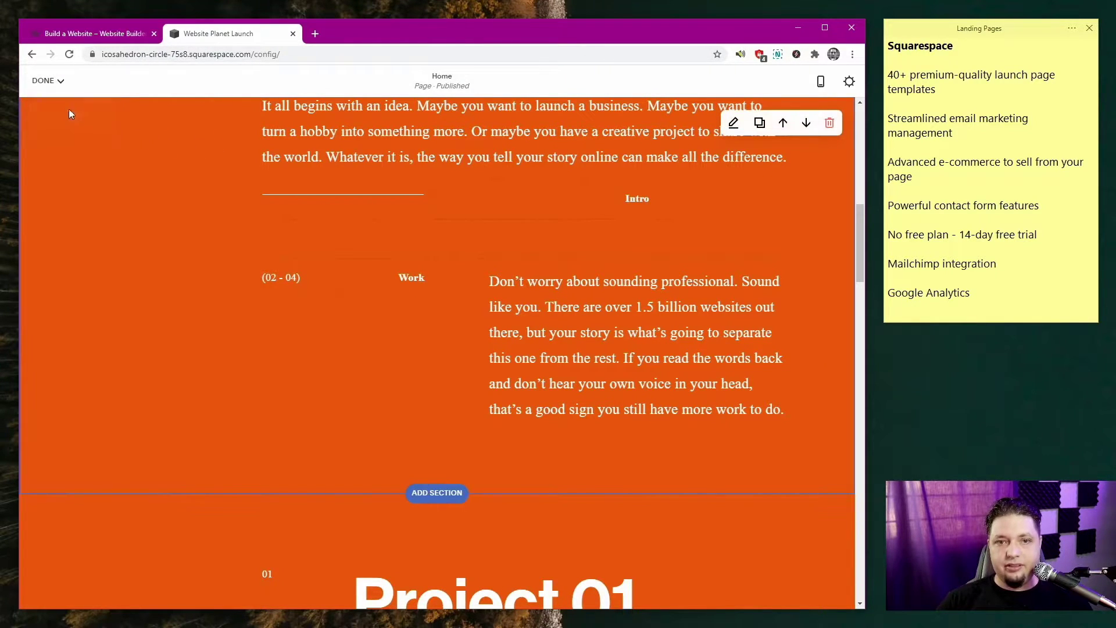
left_click(49, 103)
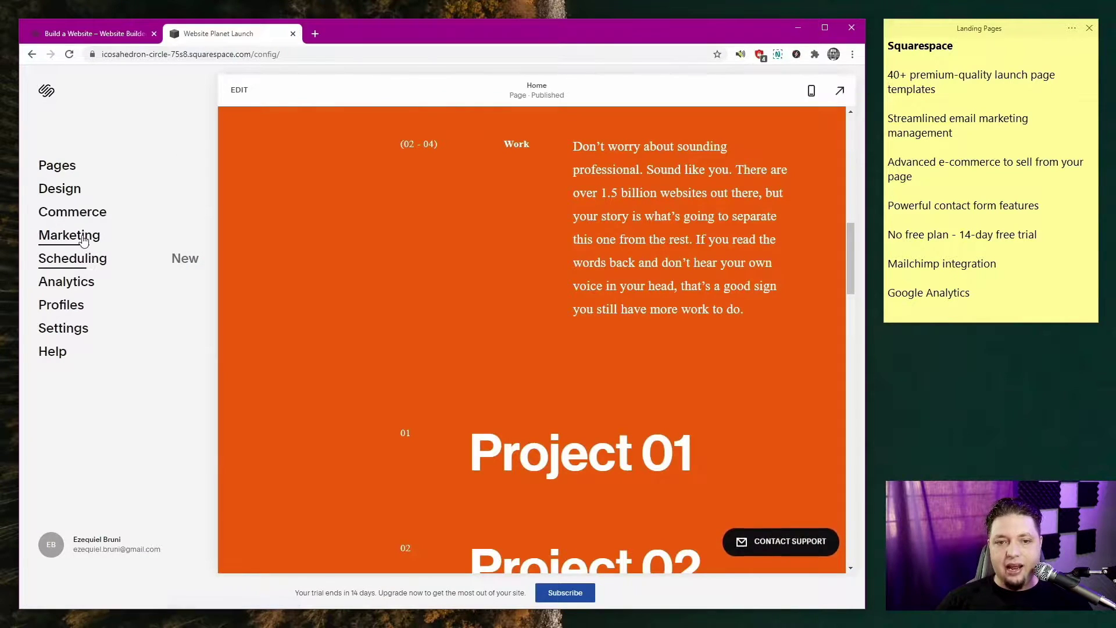
- Open the Marketing panel listing Email Campaigns, SEO, Promotional Pop-Up and Announcement Bar
left_click(83, 239)
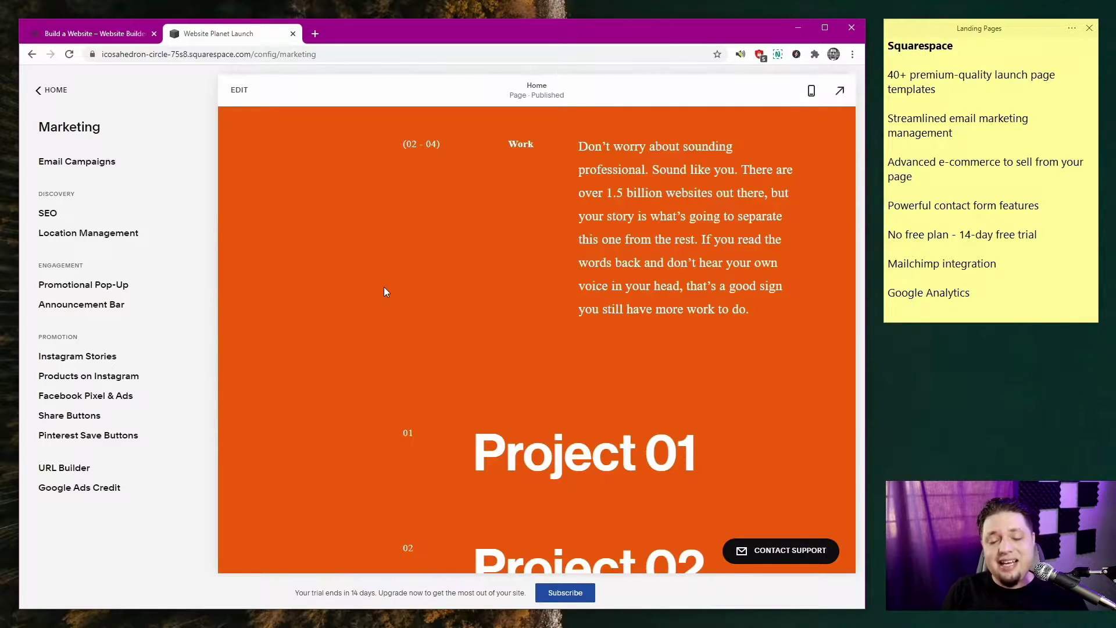
- Edit the home page, inspecting the Project 06 block and Get in Touch heading, then return to top
left_click(239, 90)
scroll(407, 407, "down", 10)
left_click(430, 404)
scroll(427, 395, "down", 12)
scroll(466, 393, "down", 6)
left_click(472, 394)
scroll(462, 274, "up", 7)
scroll(465, 274, "up", 20)
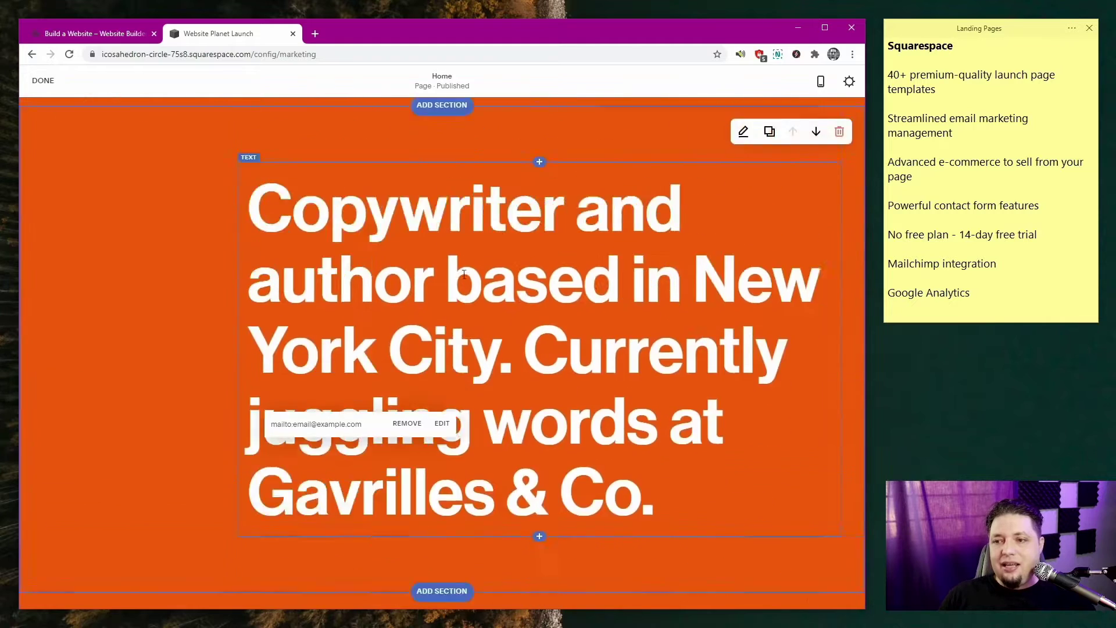
scroll(464, 275, "up", 1)
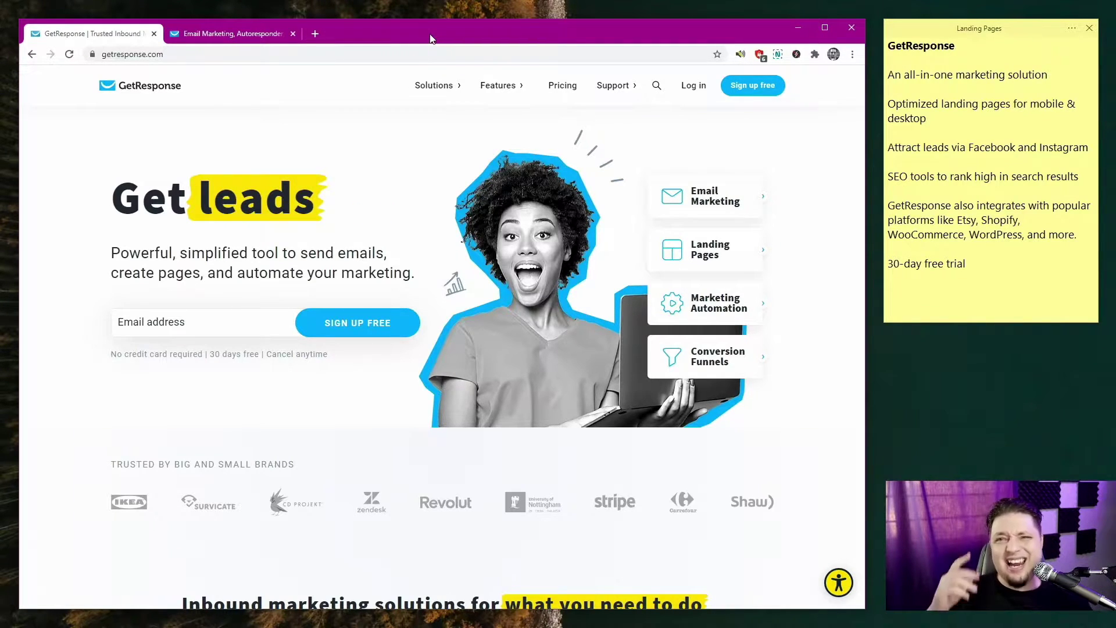
- In the GetResponse editor, move the 'Breaking into AI with Higher Ed' headline below the subtitle
left_click(226, 32)
double_click(395, 202)
key("Escape")
double_click(409, 192)
left_click_drag(388, 227, 403, 203)
left_click(662, 169)
left_click_drag(617, 177, 526, 281)
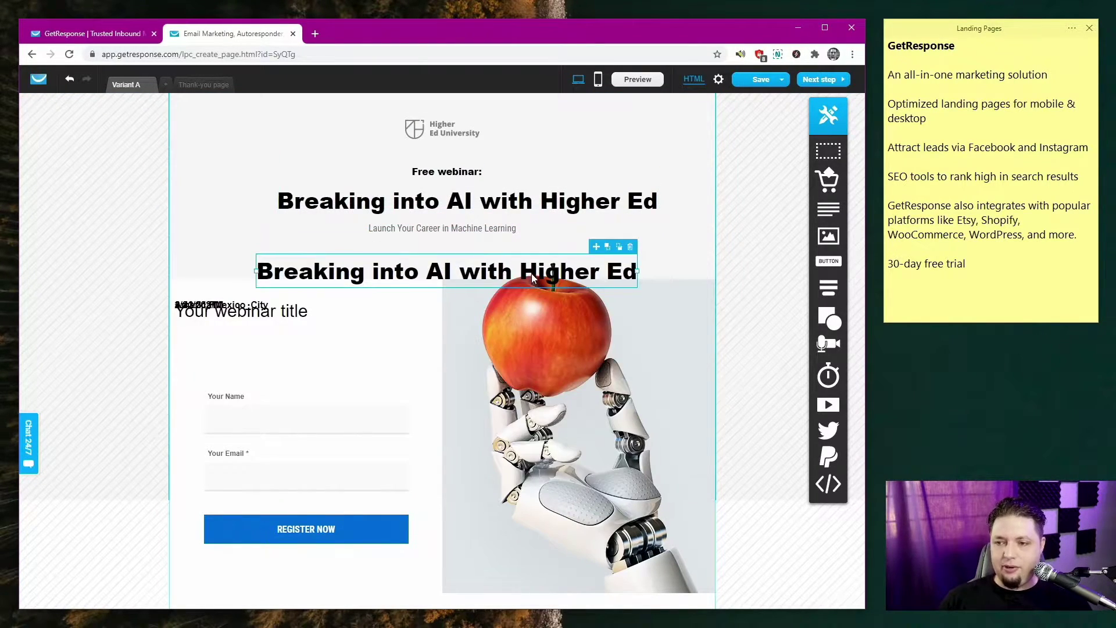
- Replace the word 'with' in the top headline with 'Hello'
left_click(497, 203)
left_click(496, 204)
double_click(501, 204)
type("d")
key("BackSpace")
type("Hello")
left_click(339, 331)
- Select the webinar page's image blocks, including the one beside 'Join our webinar'
scroll(340, 343, "down", 10)
scroll(340, 349, "down", 8)
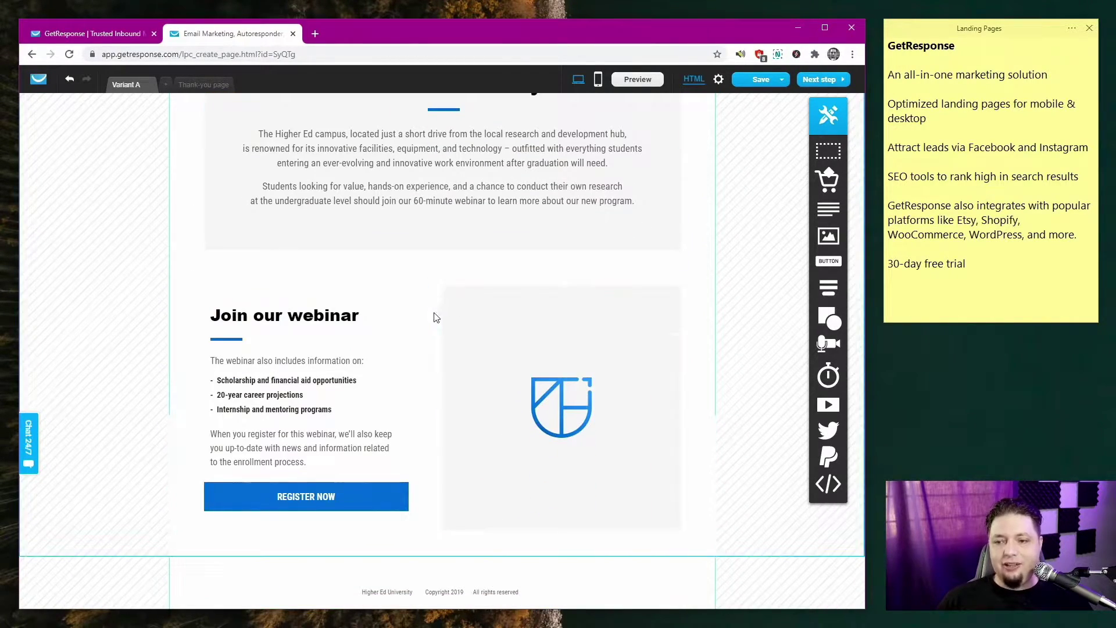
left_click(510, 357)
scroll(386, 307, "up", 6)
scroll(442, 310, "up", 3)
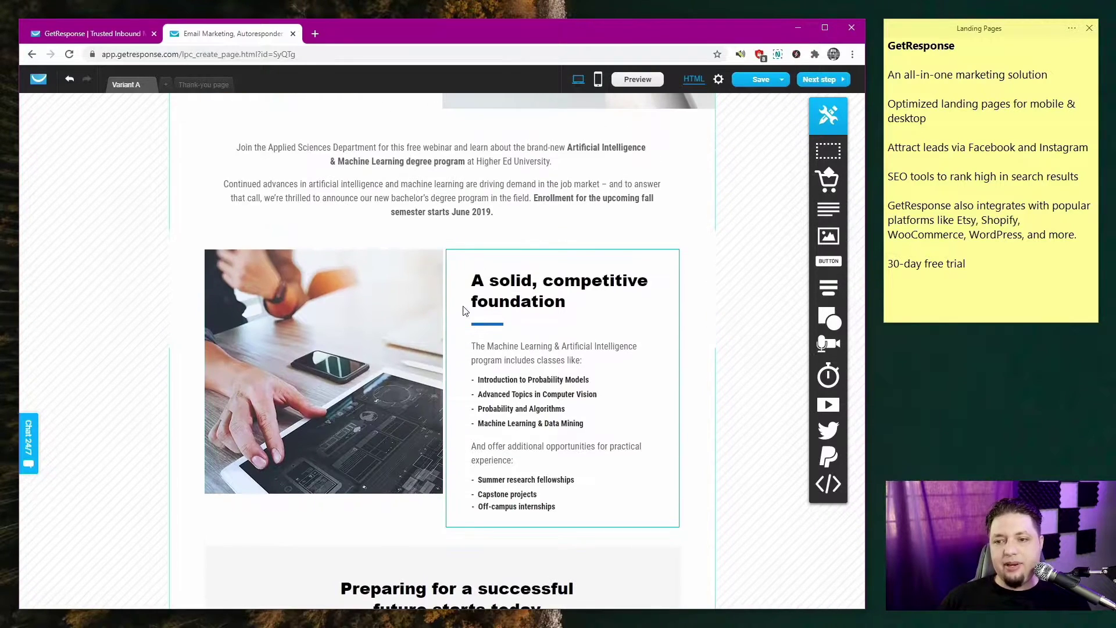
scroll(402, 355, "down", 8)
left_click(505, 390)
scroll(540, 378, "up", 1)
scroll(540, 379, "up", 7)
mouse_move(829, 347)
mouse_move(825, 455)
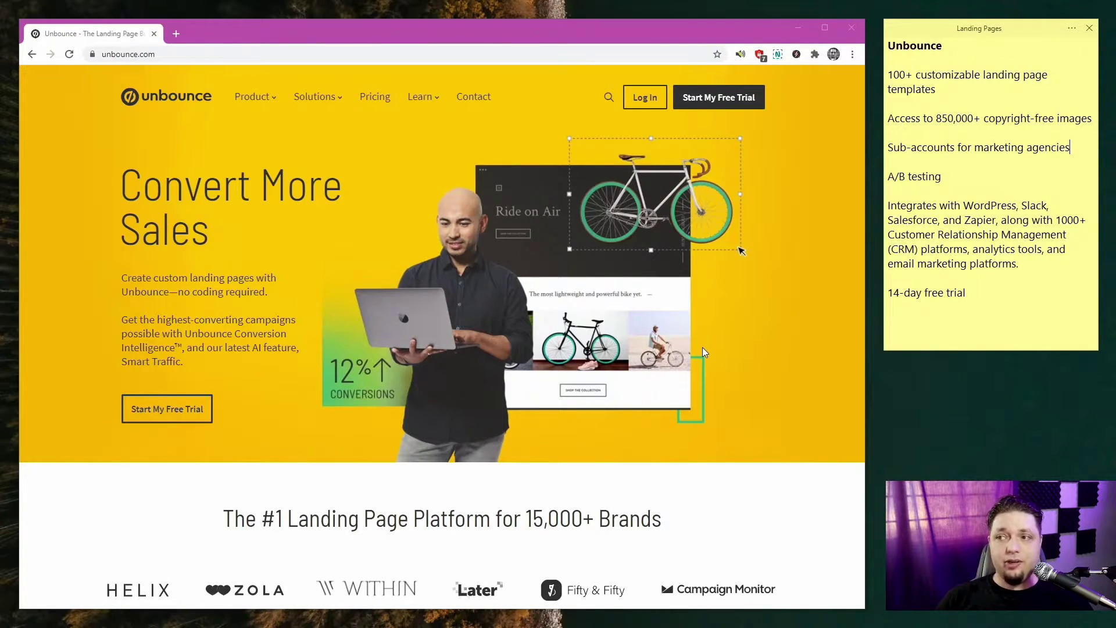
- Scroll down the Unbounce homepage through its feature columns, persona cards and testimonials
scroll(699, 356, "down", 5)
scroll(700, 364, "down", 6)
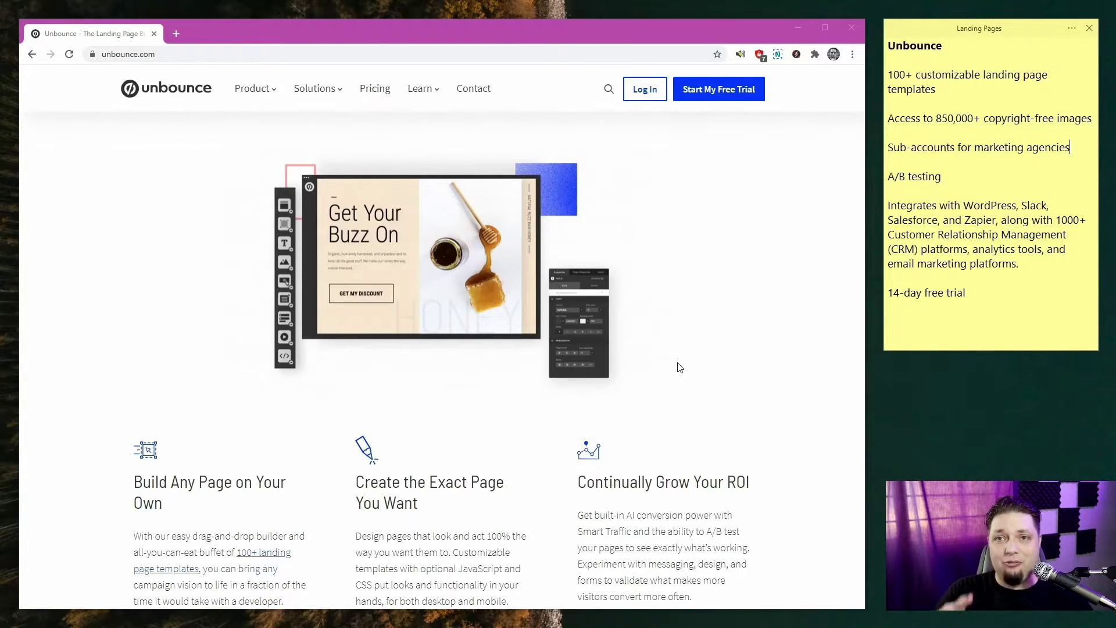
scroll(656, 369, "down", 1)
scroll(652, 371, "down", 6)
scroll(652, 371, "down", 5)
scroll(734, 388, "down", 3)
scroll(629, 279, "down", 2)
scroll(628, 279, "down", 6)
- Jump back to the top of the Unbounce homepage to show the 'Convert More' hero
left_click(590, 26)
key("Home")
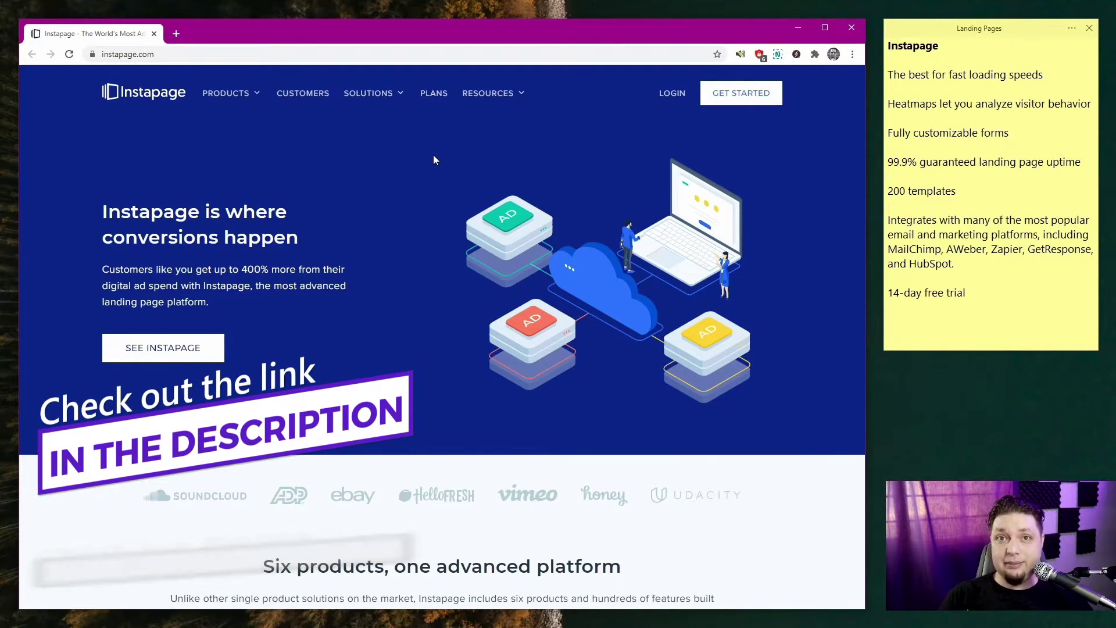
- Scroll through Instapage's six product cards, like Landing Pages and Page Speed, to the footer and back
scroll(423, 243, "down", 4)
scroll(417, 240, "down", 2)
scroll(643, 276, "down", 2)
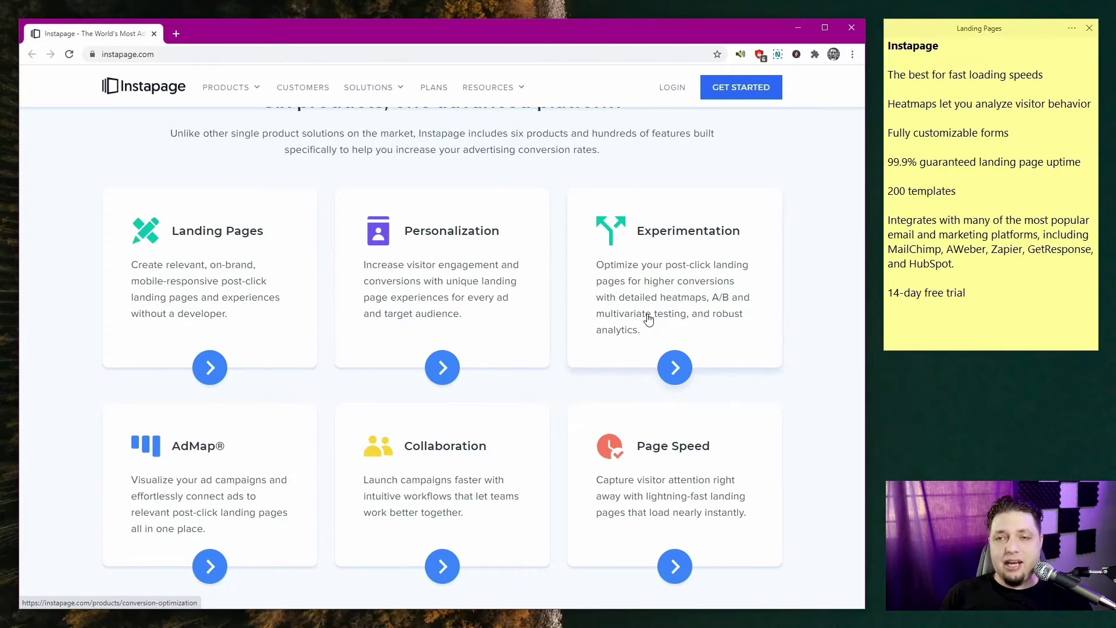
scroll(648, 319, "down", 10)
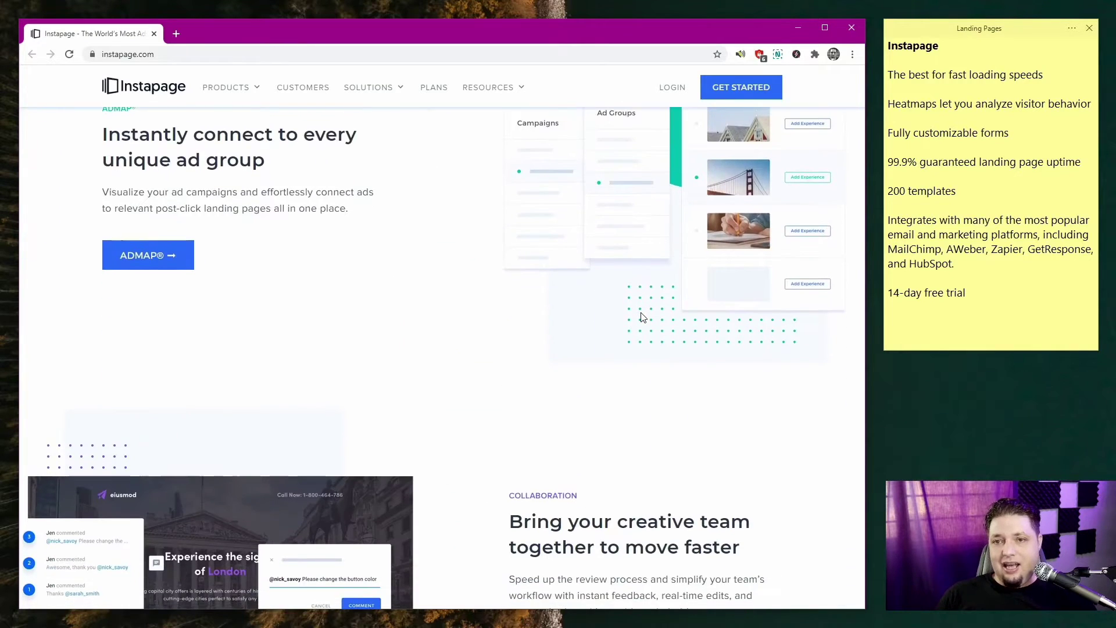
scroll(641, 319, "down", 9)
scroll(608, 272, "down", 5)
scroll(663, 349, "down", 4)
scroll(694, 391, "up", 20)
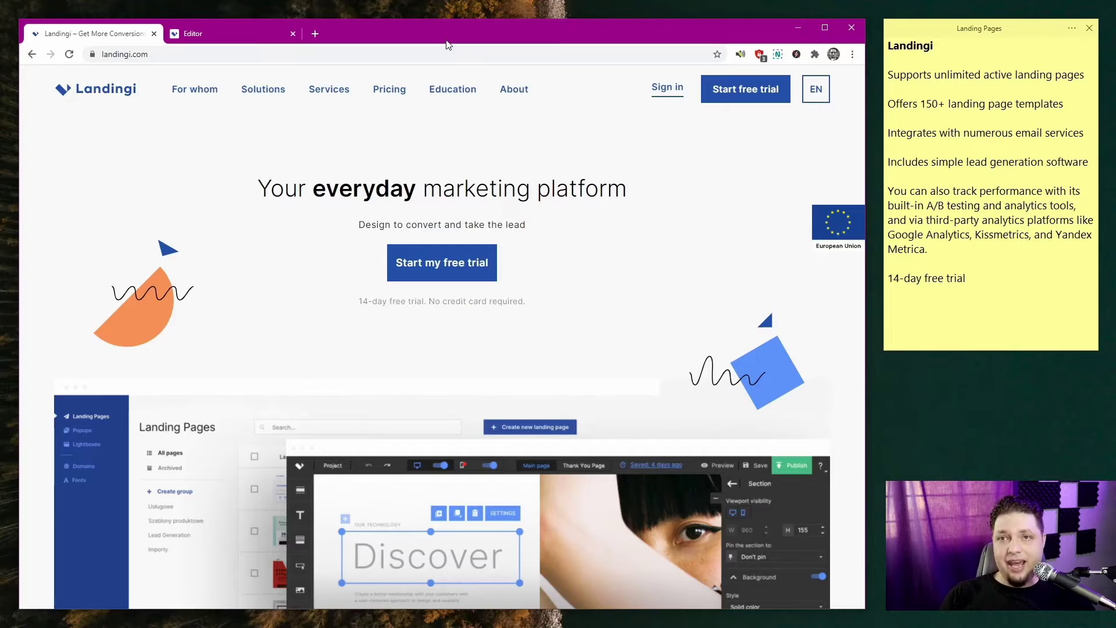
- Scroll down Landingi's homepage to the Design, Launch, Connect, Optimize and Convert overview
scroll(454, 212, "down", 10)
scroll(455, 215, "down", 5)
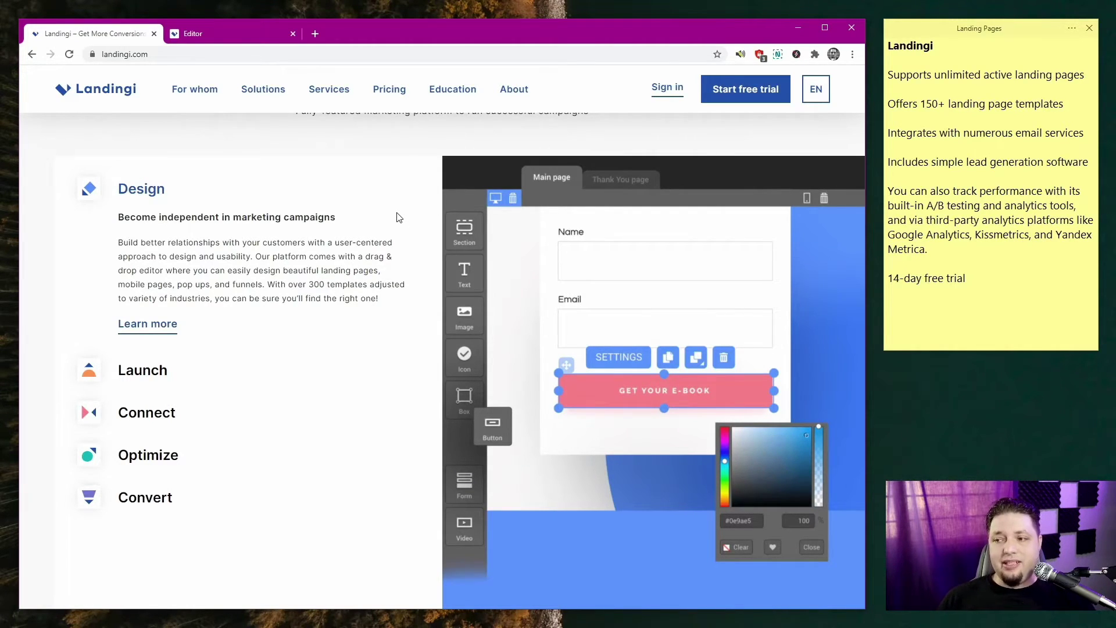